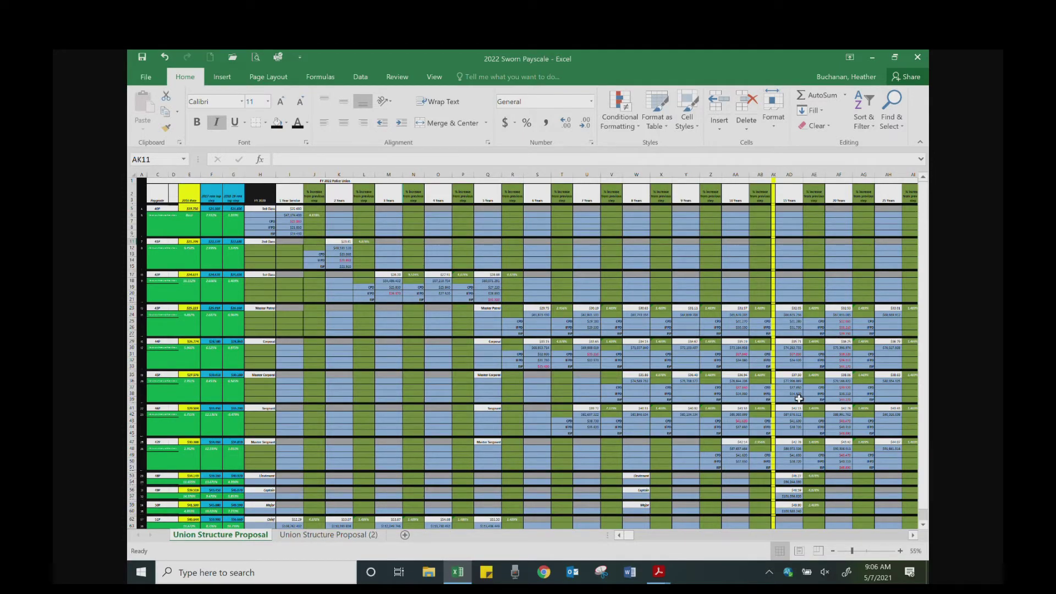
- Examine the Union Structure Proposal pay rates and percentage increases across the 4-year to 25-year service columns
scroll(791, 397, "up", 2, "ctrl")
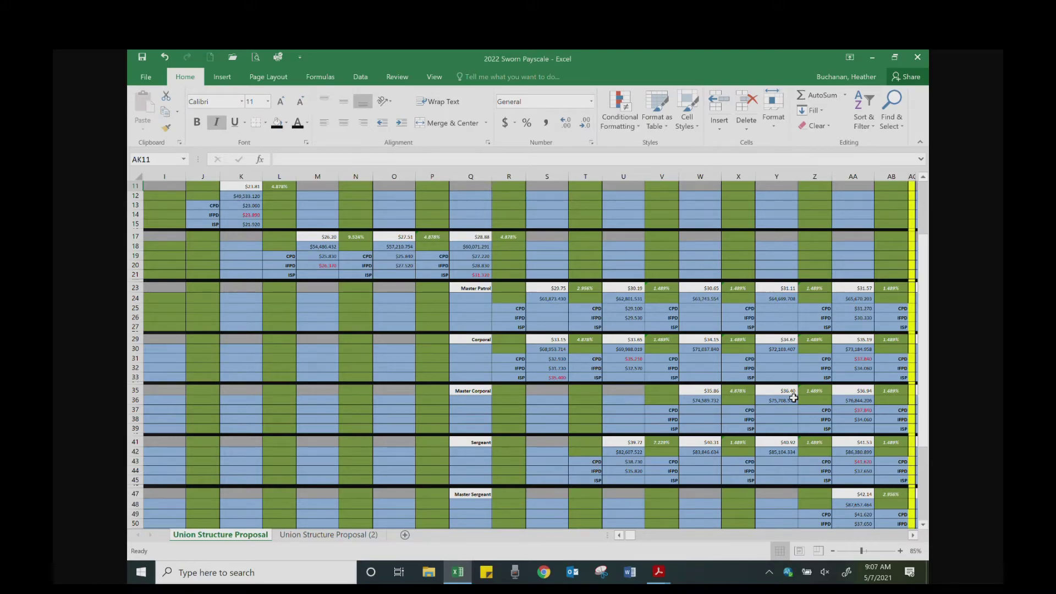
scroll(875, 382, "up", 2, "ctrl")
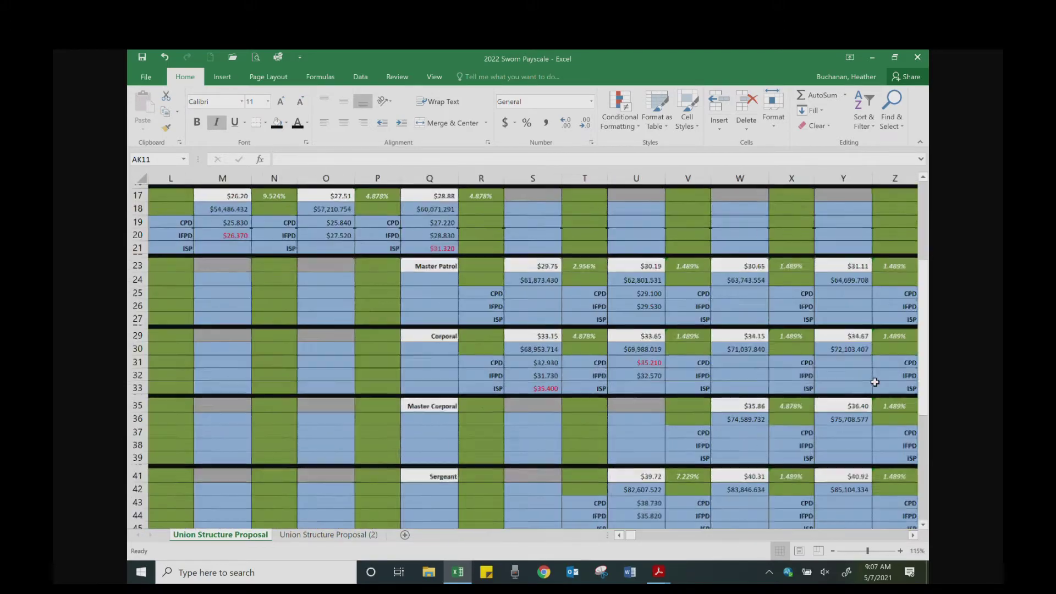
left_click(912, 536)
left_click(912, 537)
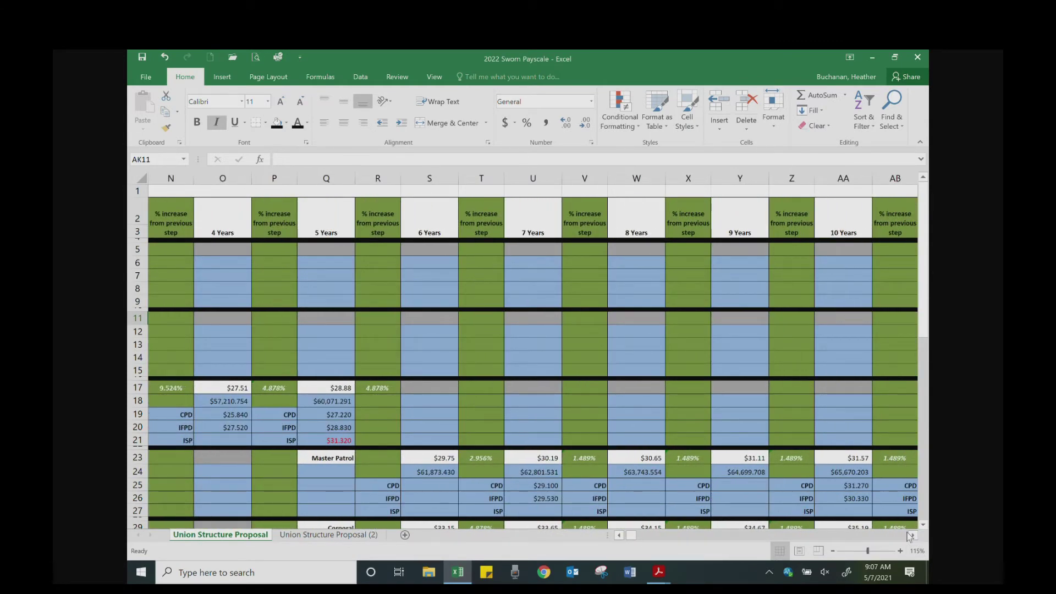
left_click(907, 535)
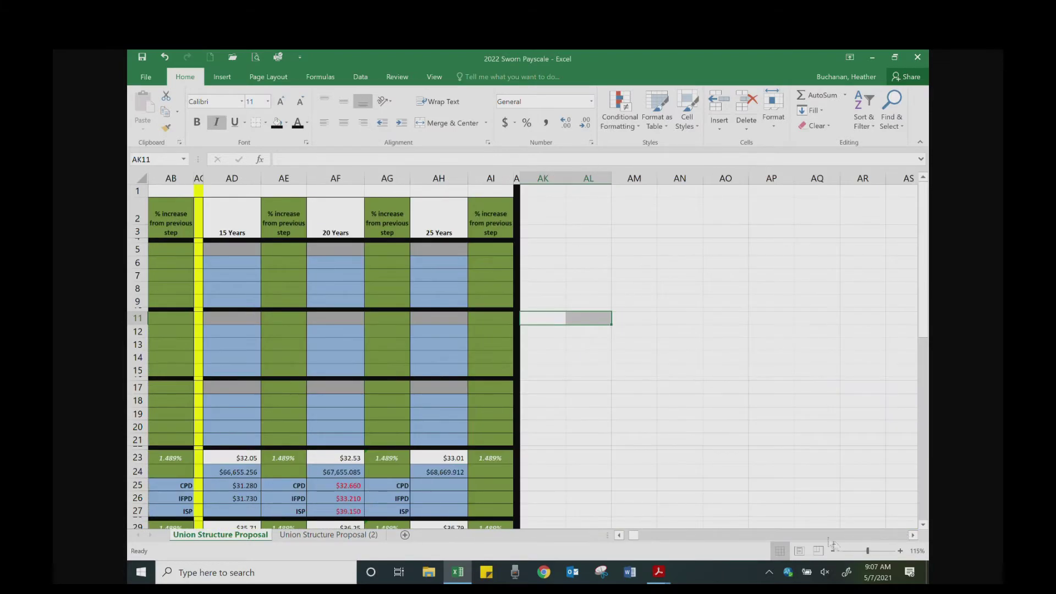
left_click_drag(636, 535, 631, 536)
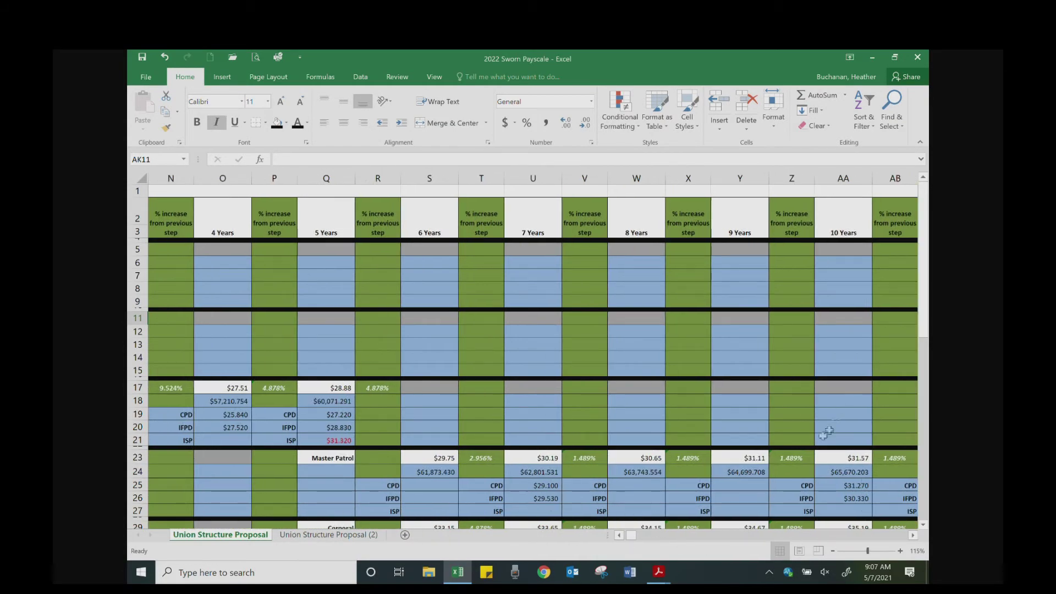
left_click(913, 535)
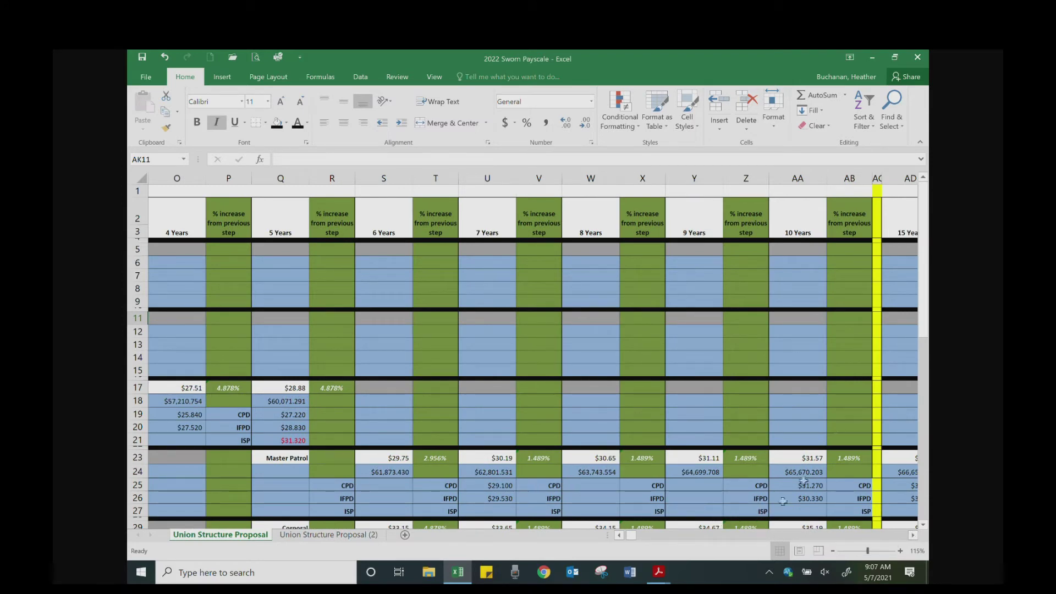
- Freeze the top row of the Union Structure Proposal sheet and check how the sheet scrolls
left_click(138, 231)
left_click(398, 78)
left_click(361, 77)
left_click(425, 82)
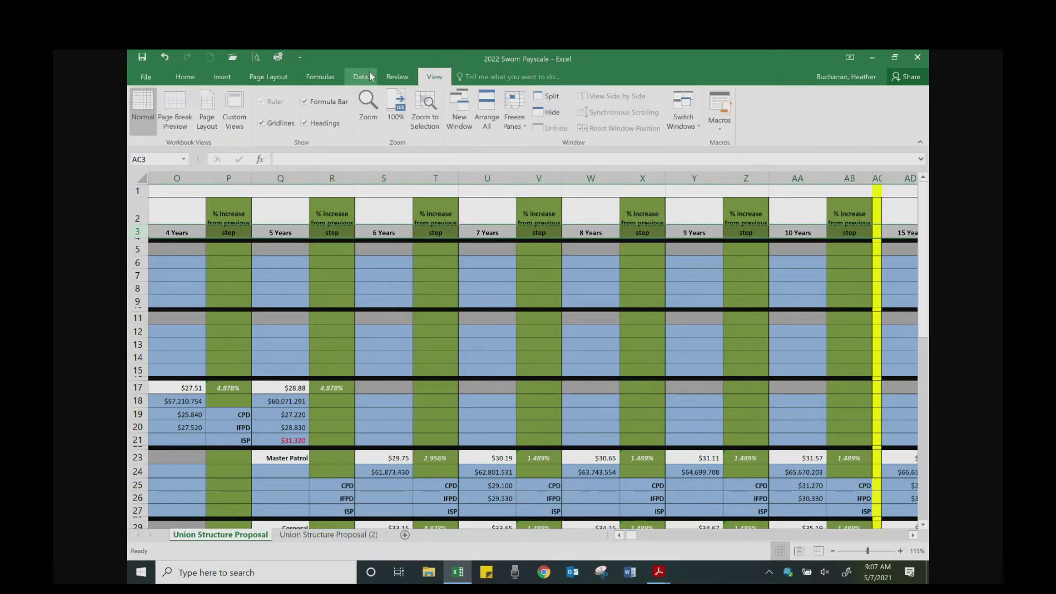
left_click(514, 132)
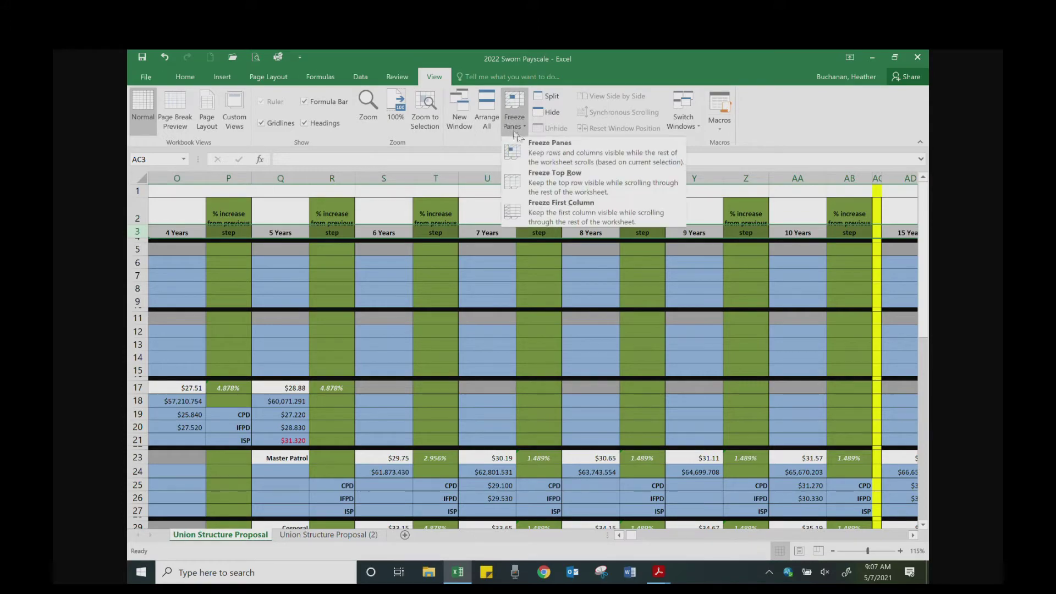
left_click(549, 177)
left_click(406, 290)
scroll(406, 290, "down", 2)
scroll(405, 290, "up", 2)
- Try deleting the title row above the table headers and undo the deletion
left_click(140, 190)
right_click(140, 190)
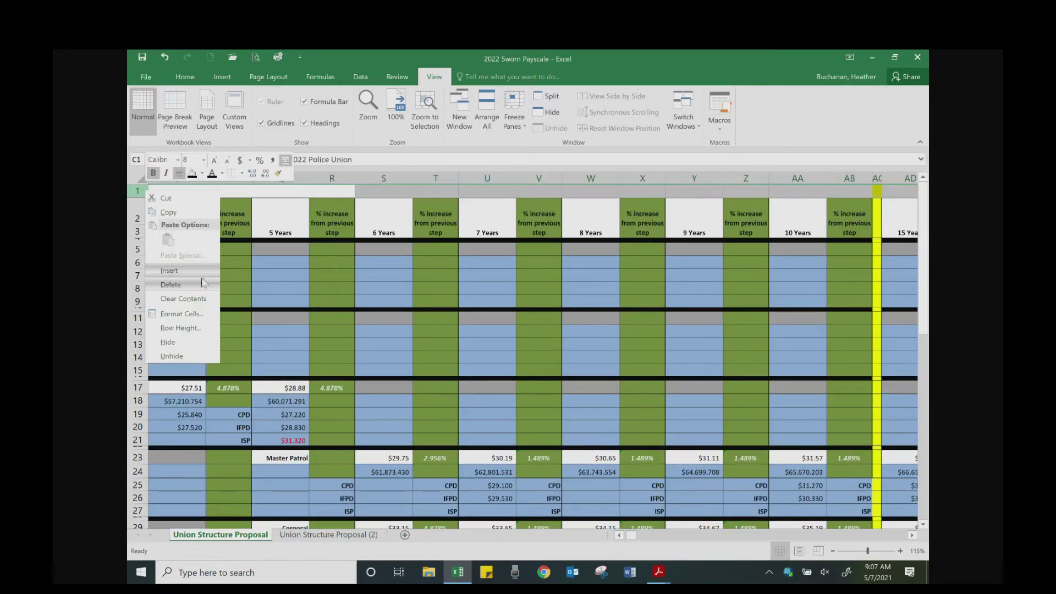
left_click(211, 283)
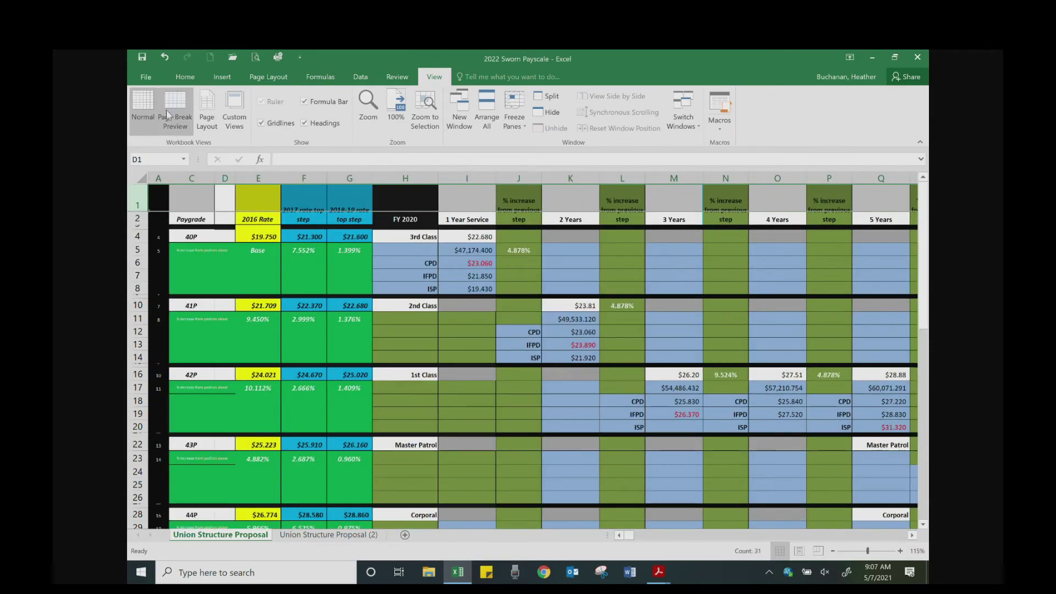
left_click(164, 57)
left_click(622, 360)
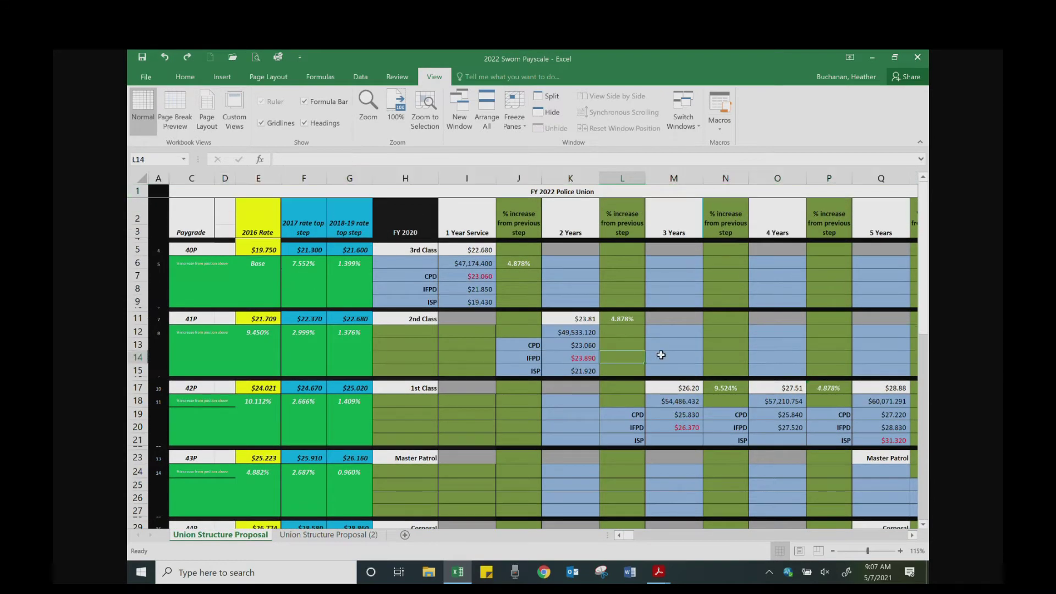
- Highlight the whole Master Sergeant row (row 47) with the standard green fill color
scroll(660, 359, "down", 2)
scroll(686, 360, "down", 2, "ctrl")
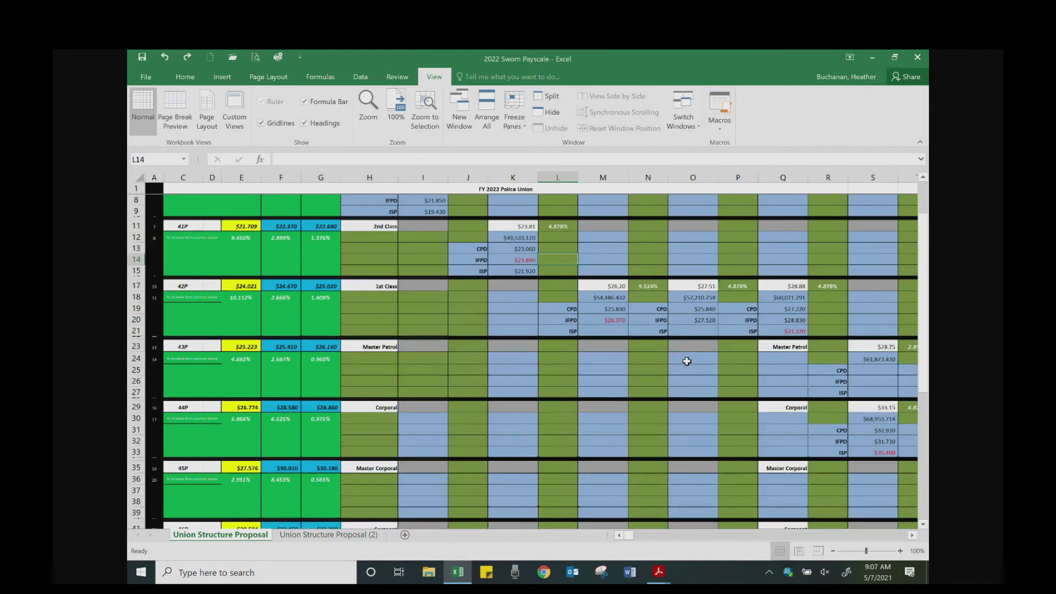
scroll(686, 361, "down", 1, "ctrl")
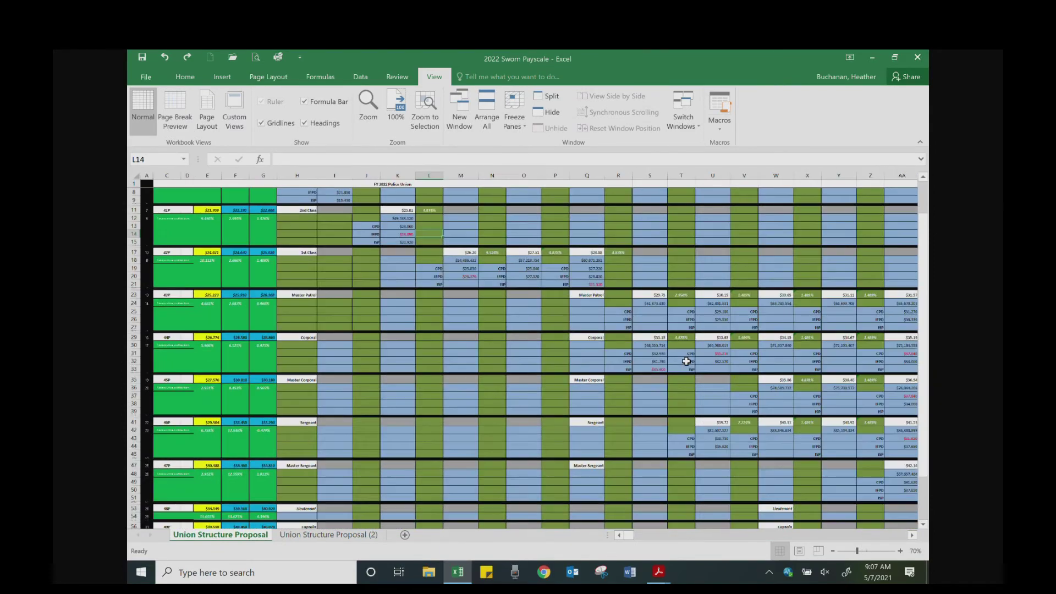
left_click(912, 535)
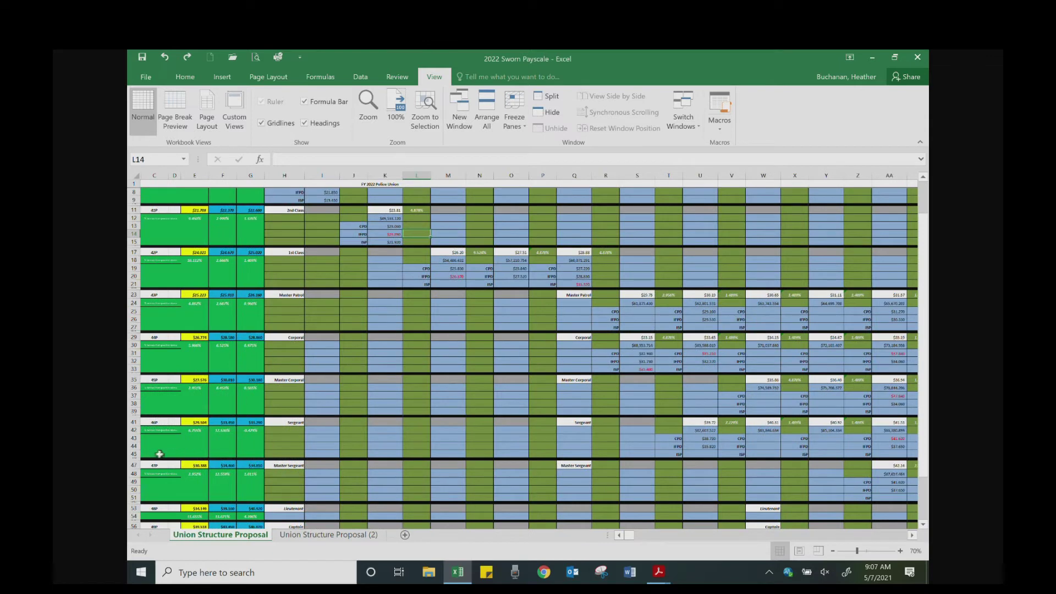
left_click(133, 465)
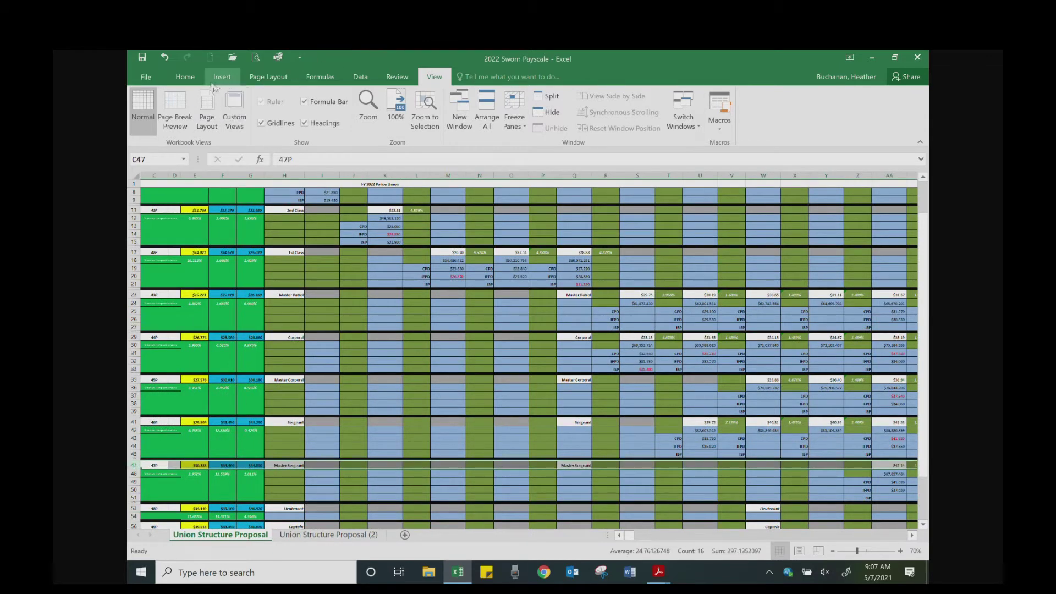
left_click(184, 76)
left_click(287, 122)
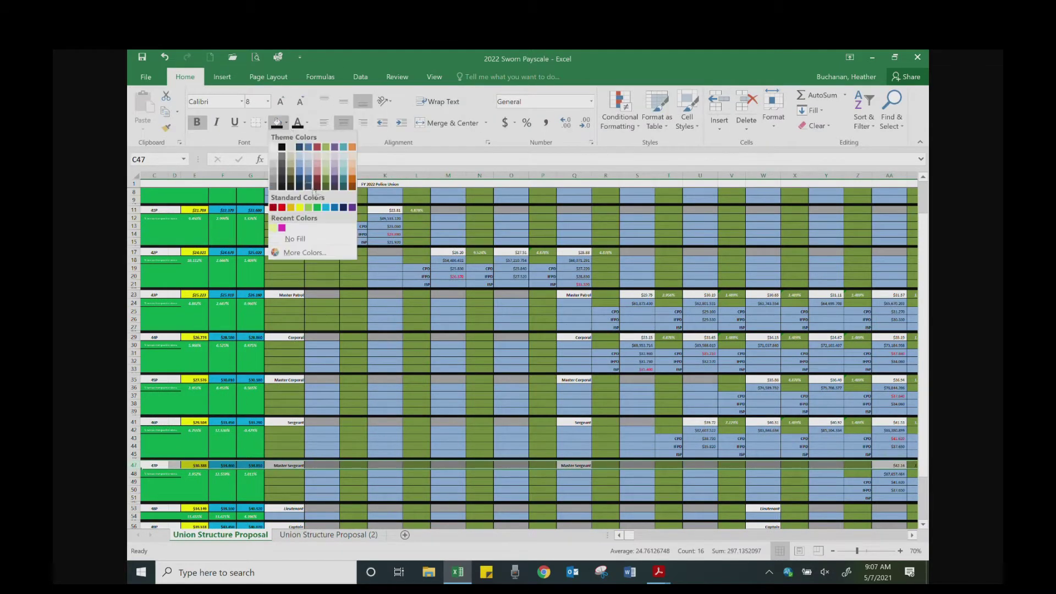
left_click(321, 204)
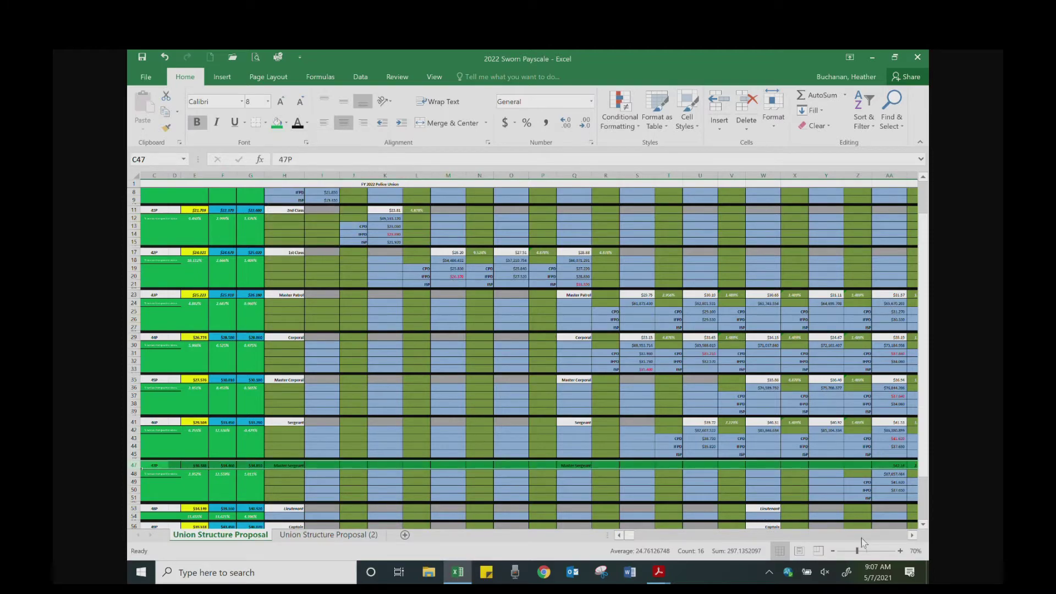
- Examine the highlighted Master Sergeant pay from 10 to 25 years against the other ranks and the year headers
left_click(912, 534)
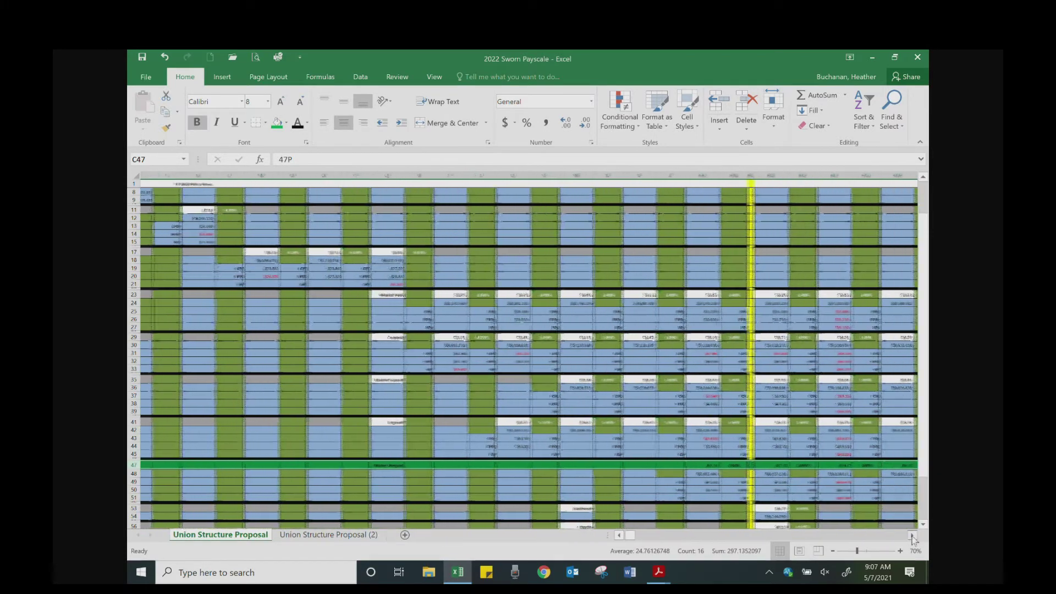
left_click(717, 474)
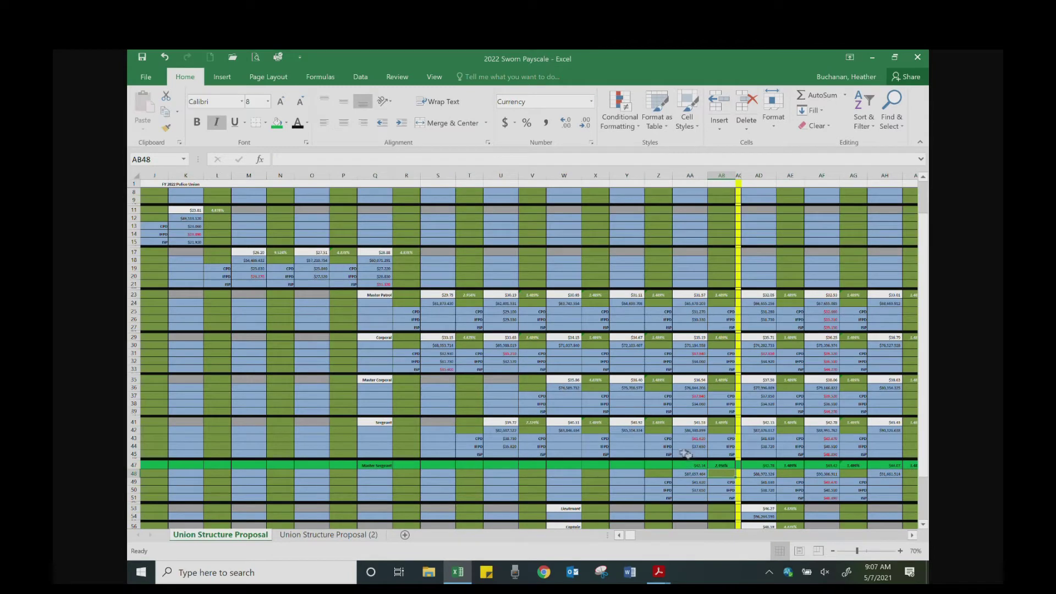
mouse_move(694, 482)
left_mouse_down()
mouse_move(705, 493)
mouse_move(690, 474)
left_mouse_up()
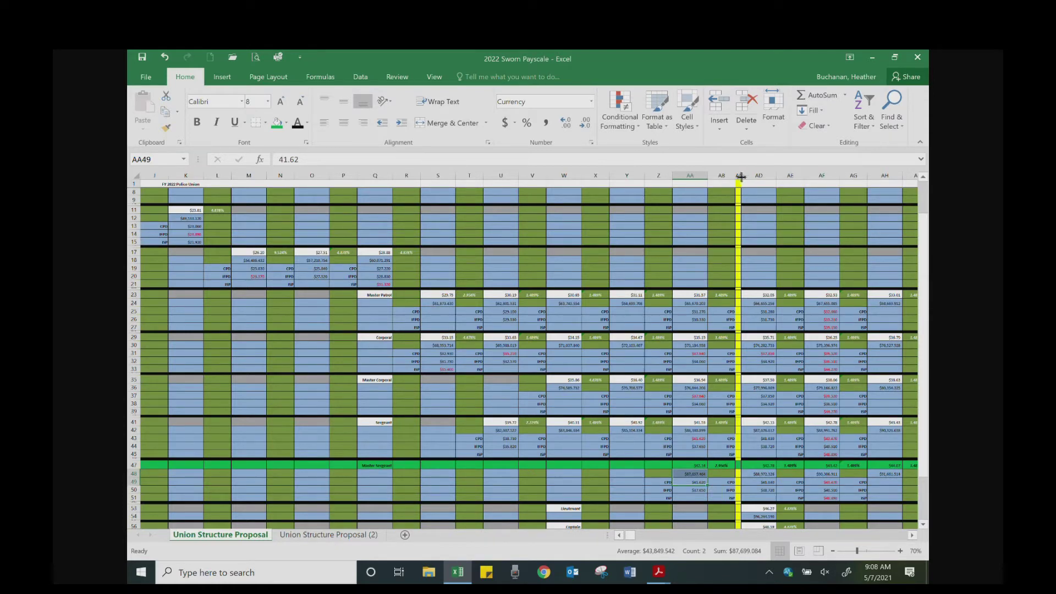
left_click(912, 535)
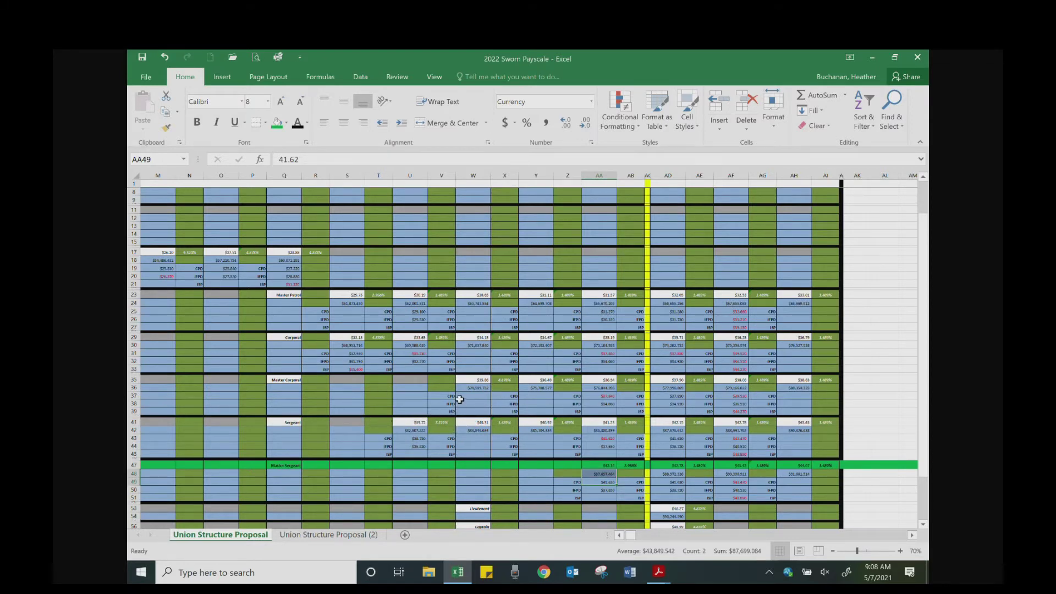
scroll(494, 387, "up", 2)
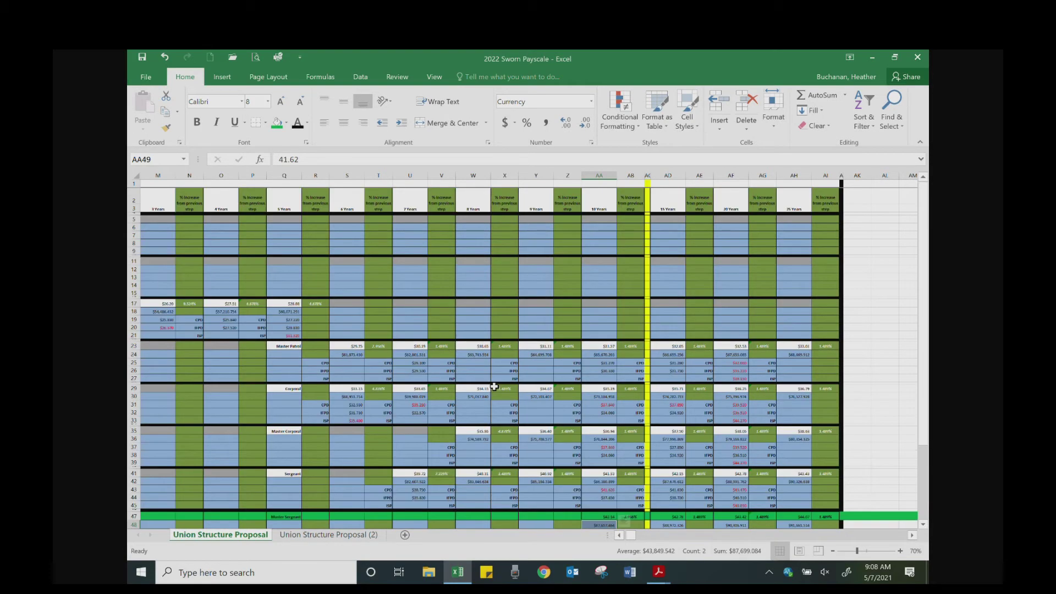
scroll(495, 386, "down", 2)
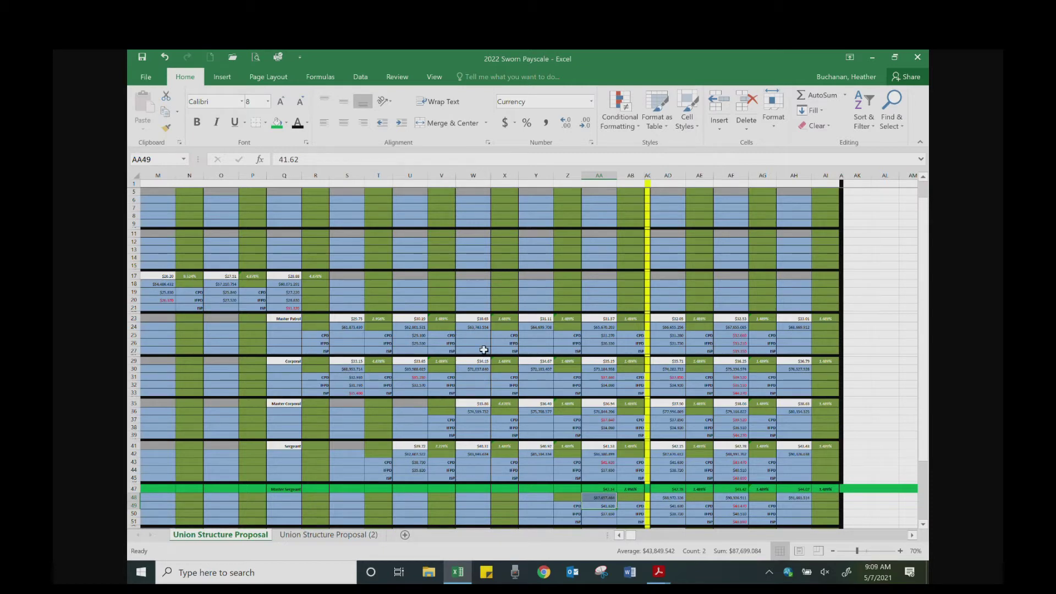
- Switch to the Union Structure Proposal (2) sheet and examine the Corporal and Master Corporal rows across the service years
left_click(349, 536)
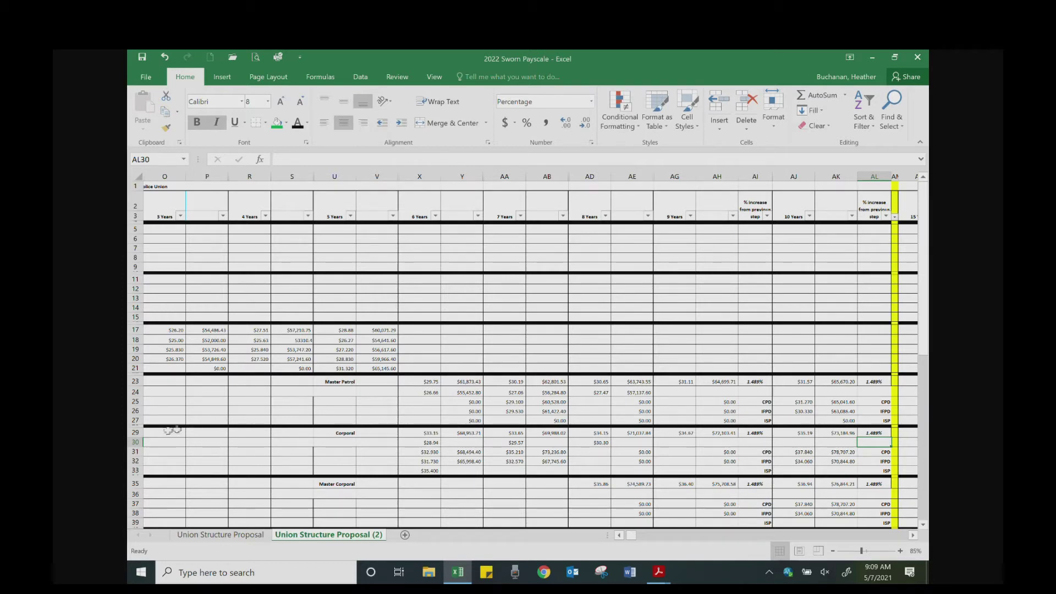
mouse_move(133, 433)
left_mouse_down()
mouse_move(139, 465)
mouse_move(139, 440)
left_mouse_up()
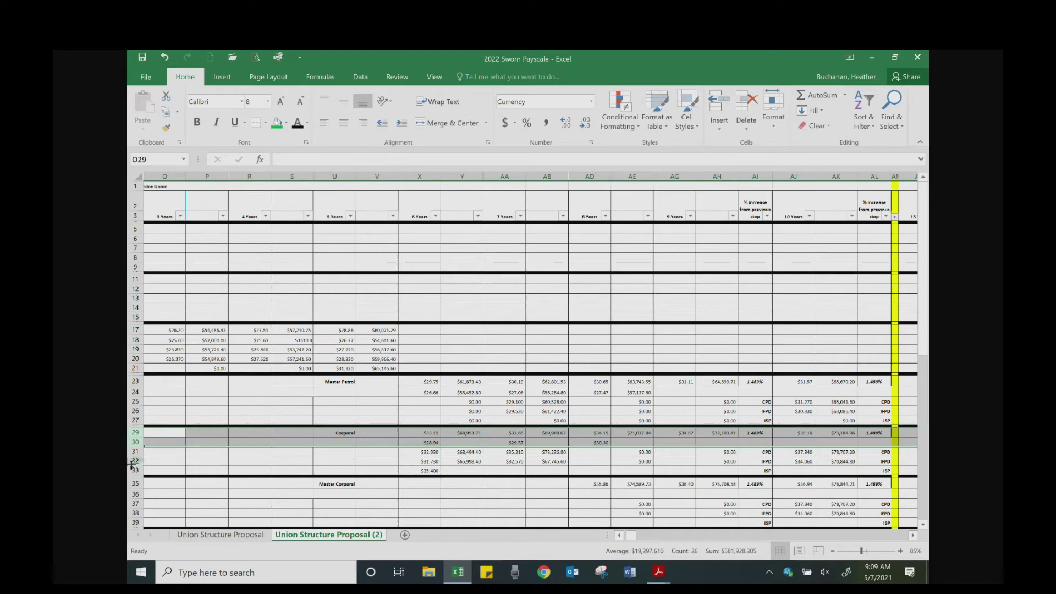
left_click_drag(134, 483, 136, 522)
left_click_drag(639, 433, 643, 504)
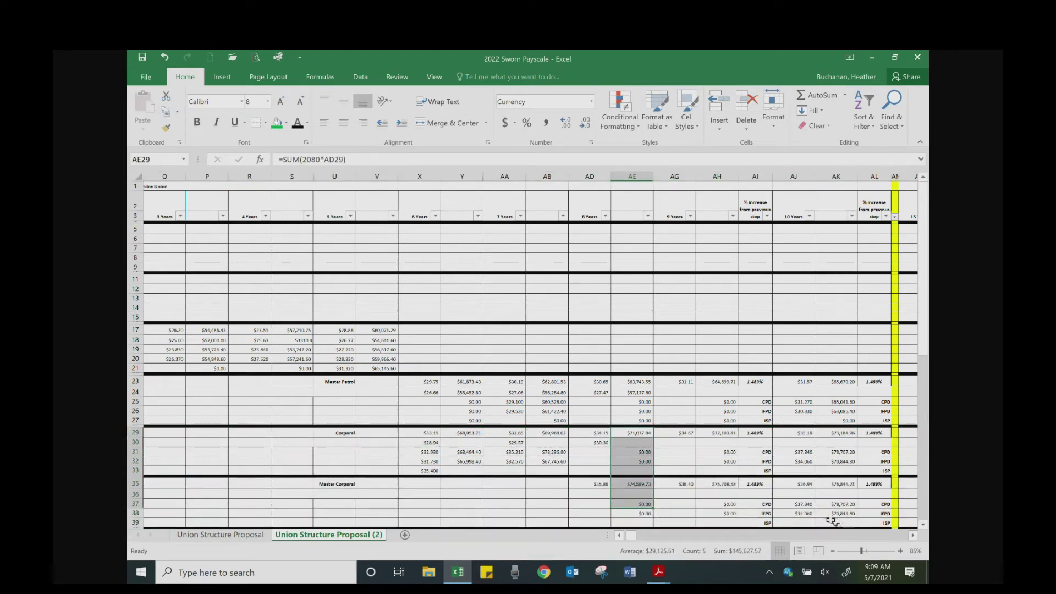
left_click(912, 535)
left_click(912, 535)
left_click_drag(874, 434, 343, 519)
left_click(415, 494)
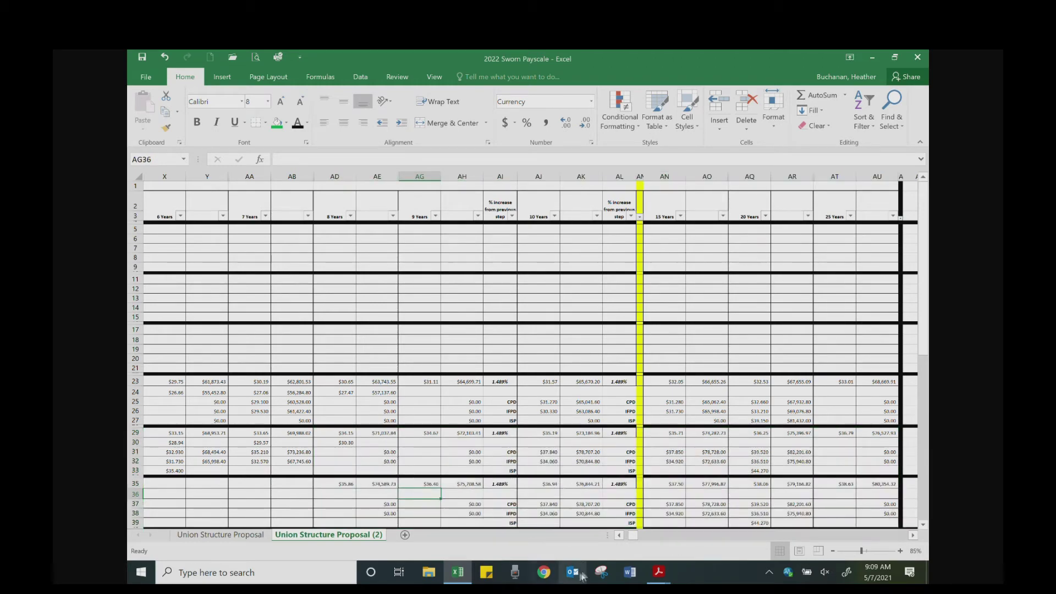
- Filter the City column to show only the Union Proposal rows
left_click(618, 534)
left_click(619, 534)
left_click(618, 535)
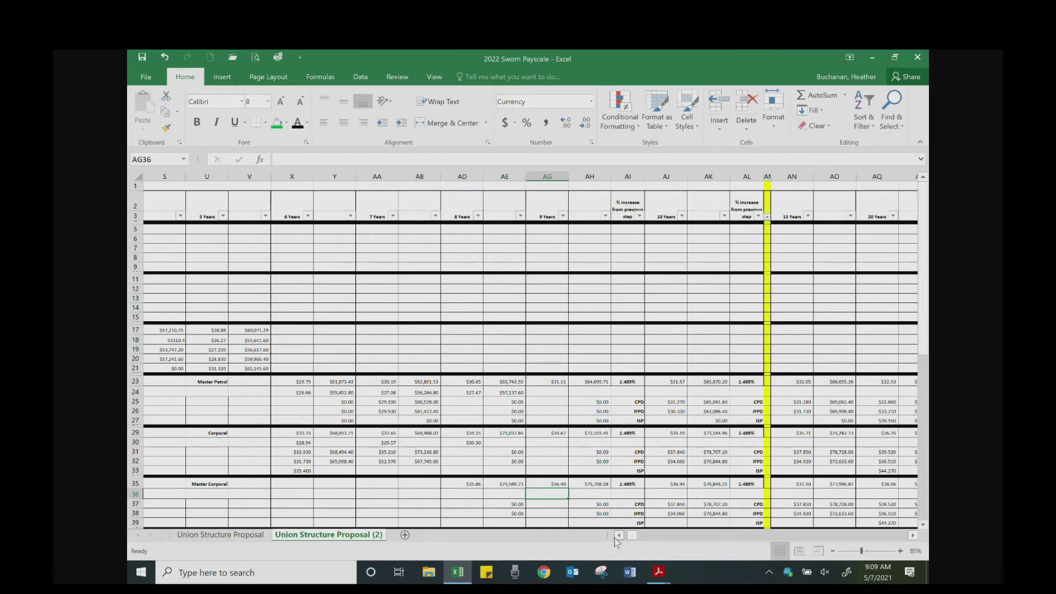
left_click(618, 535)
left_click_drag(618, 538, 611, 536)
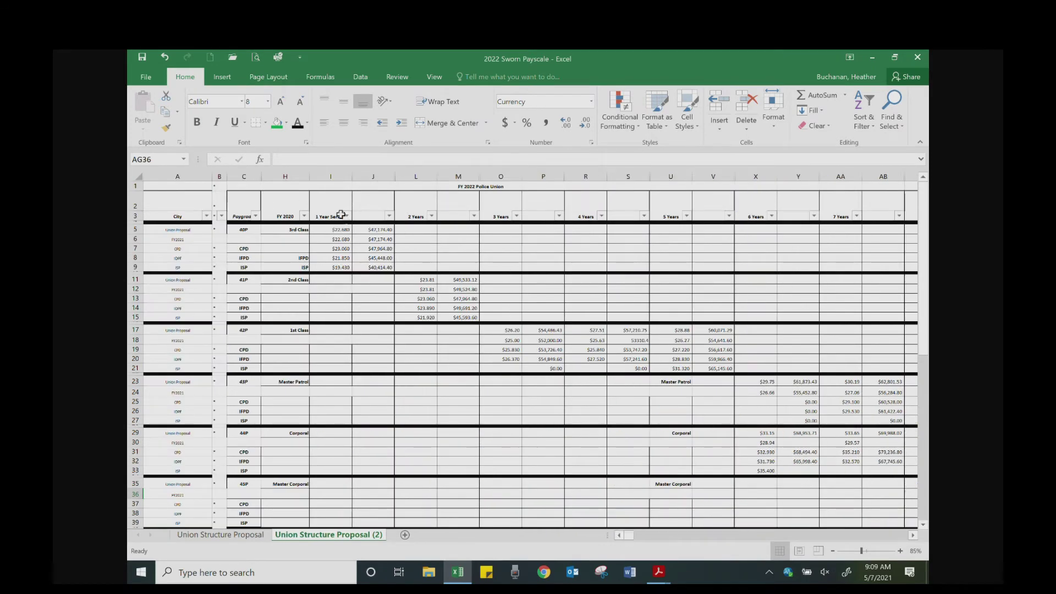
left_click(206, 215)
left_click(171, 330)
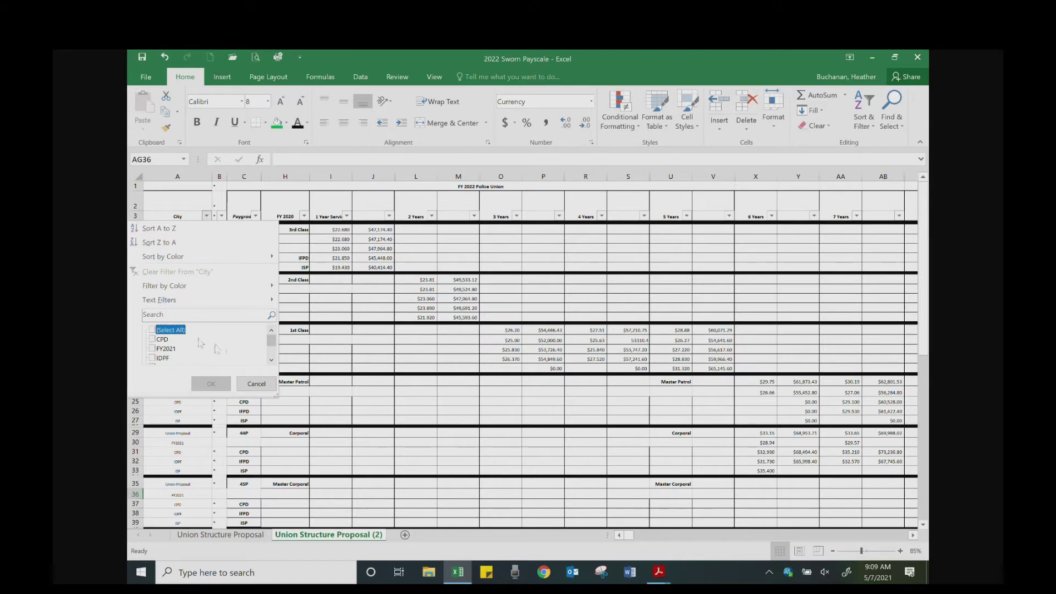
scroll(267, 343, "down", 2)
left_click(178, 348)
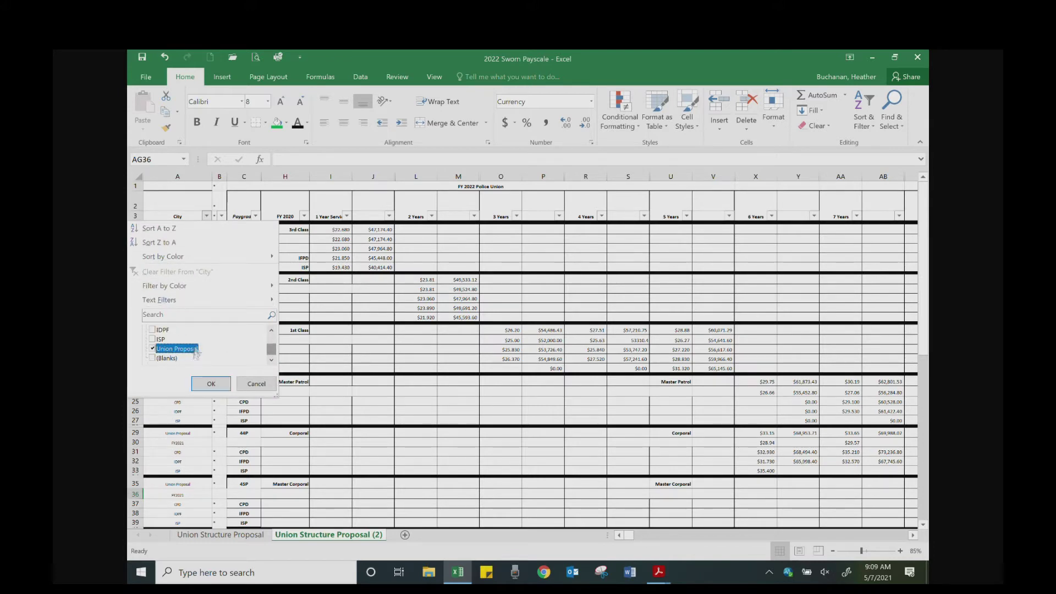
left_click(211, 383)
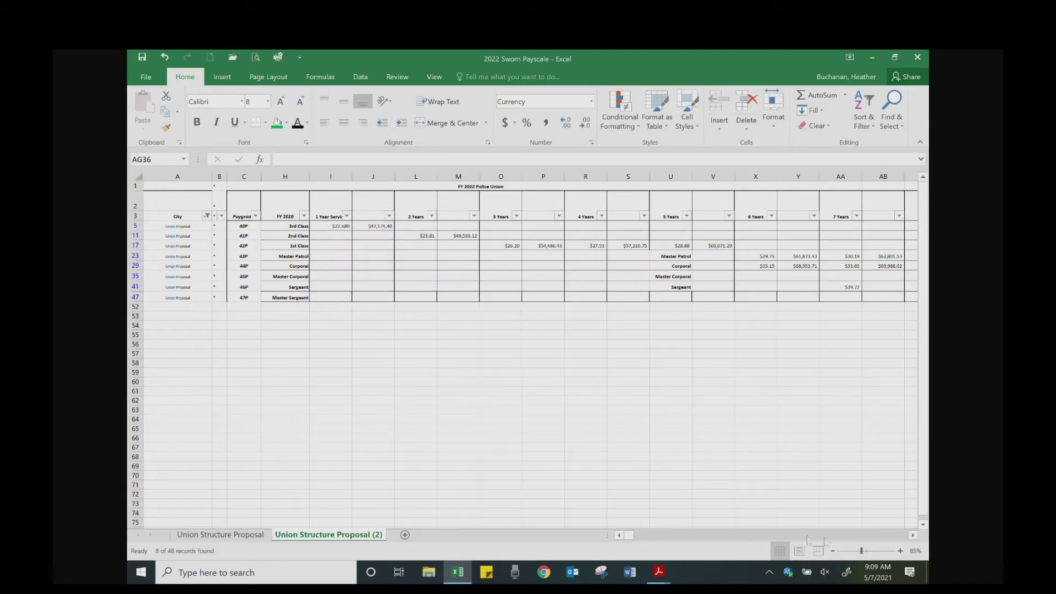
- Highlight the whole Corporal row (row 29) of the filtered table with a blue theme fill color
left_click(913, 536)
left_click_drag(912, 536, 912, 535)
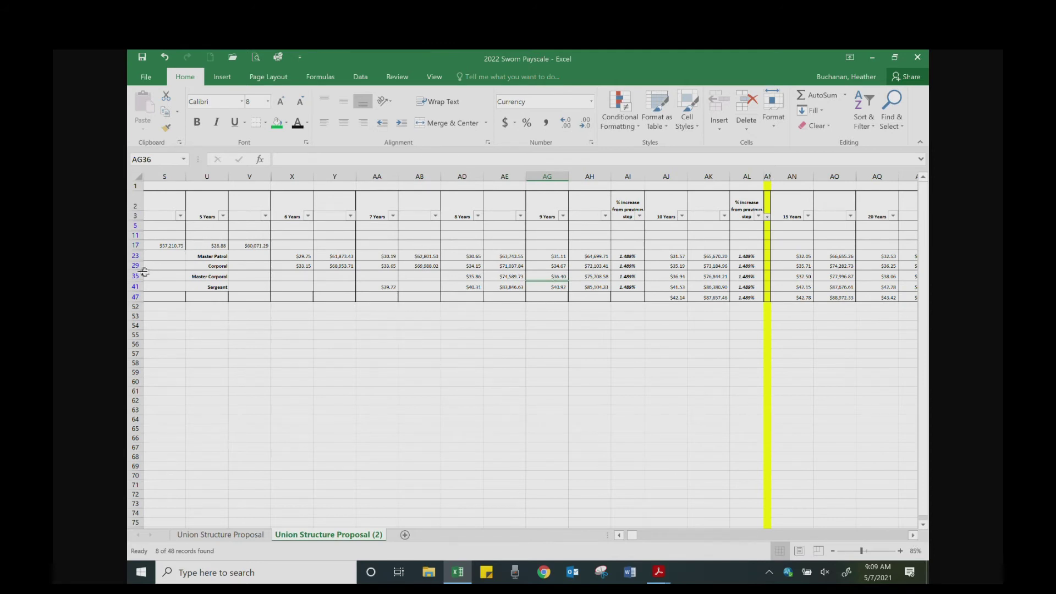
left_click(136, 265)
left_click(286, 122)
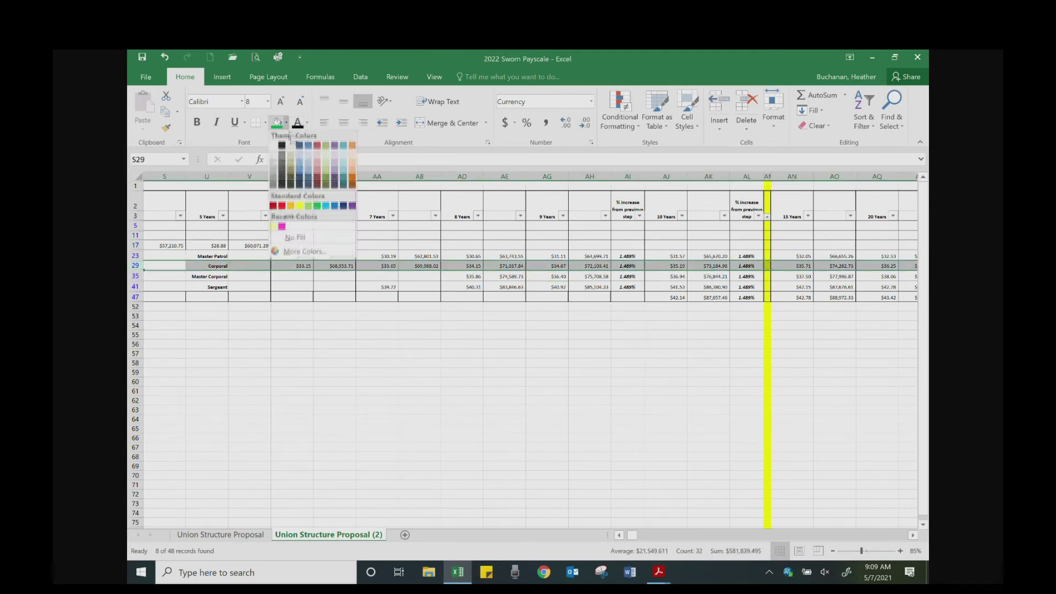
left_click(300, 173)
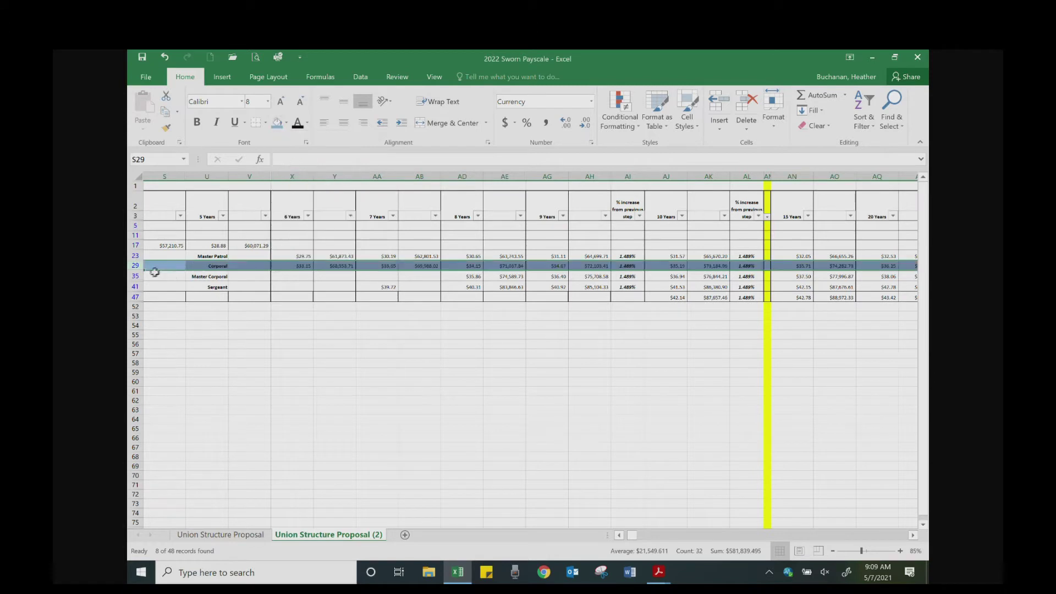
- Highlight the whole Master Corporal row (row 35) of the filtered table with a light green theme fill color
left_click(135, 276)
left_click(285, 122)
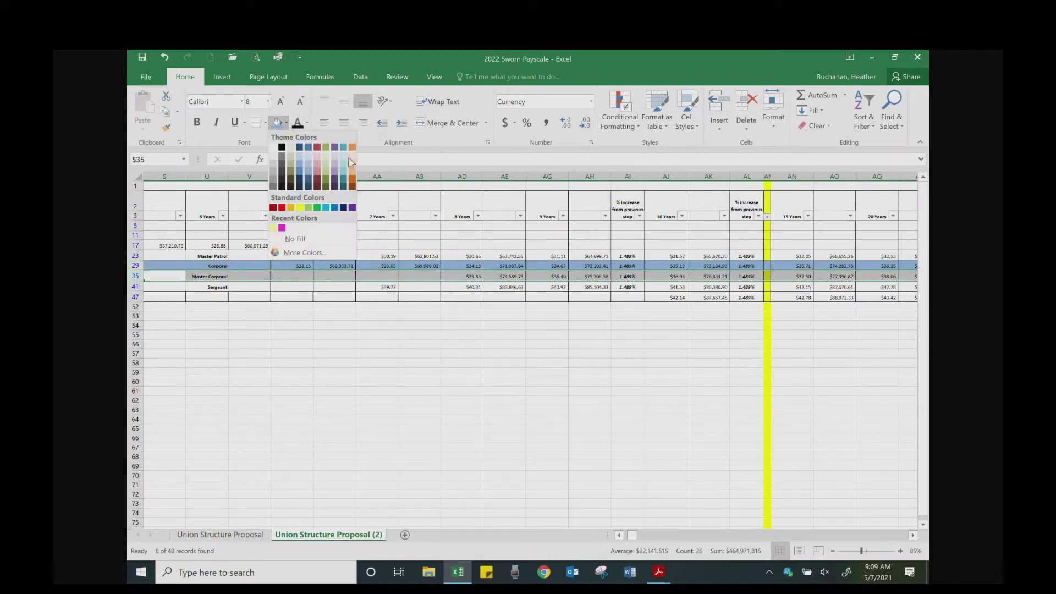
left_click(325, 156)
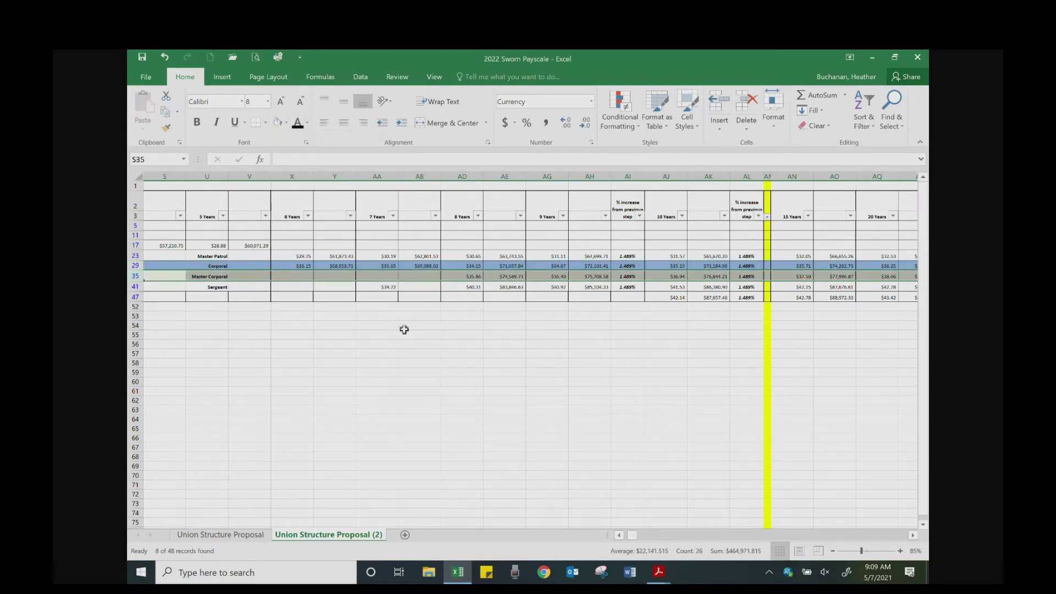
left_click(234, 333)
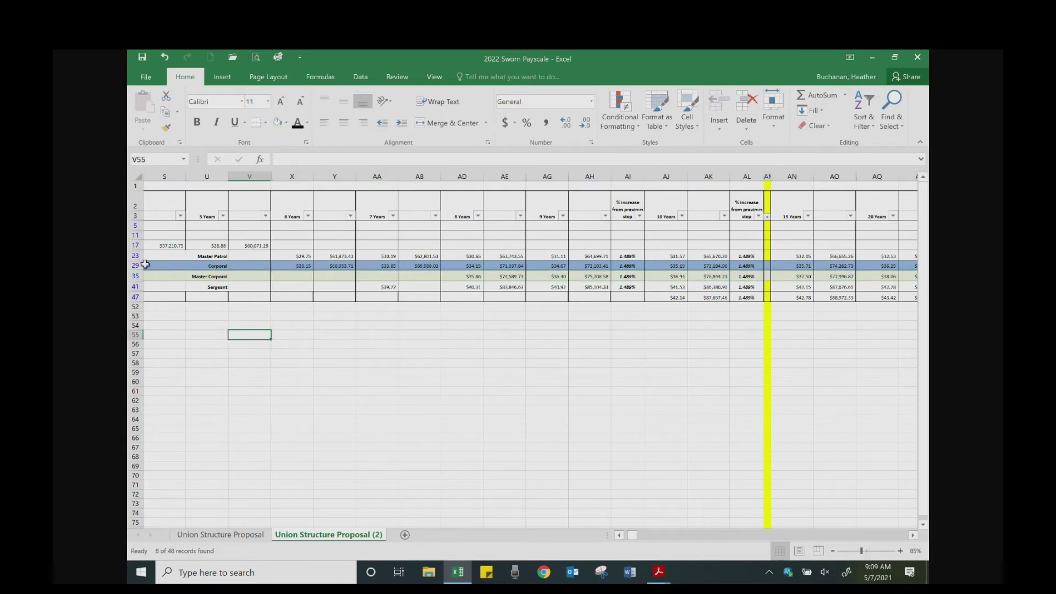
- Change the fill of the whole Corporal row (row 29) to a light red theme color
left_click(136, 266)
left_click(286, 122)
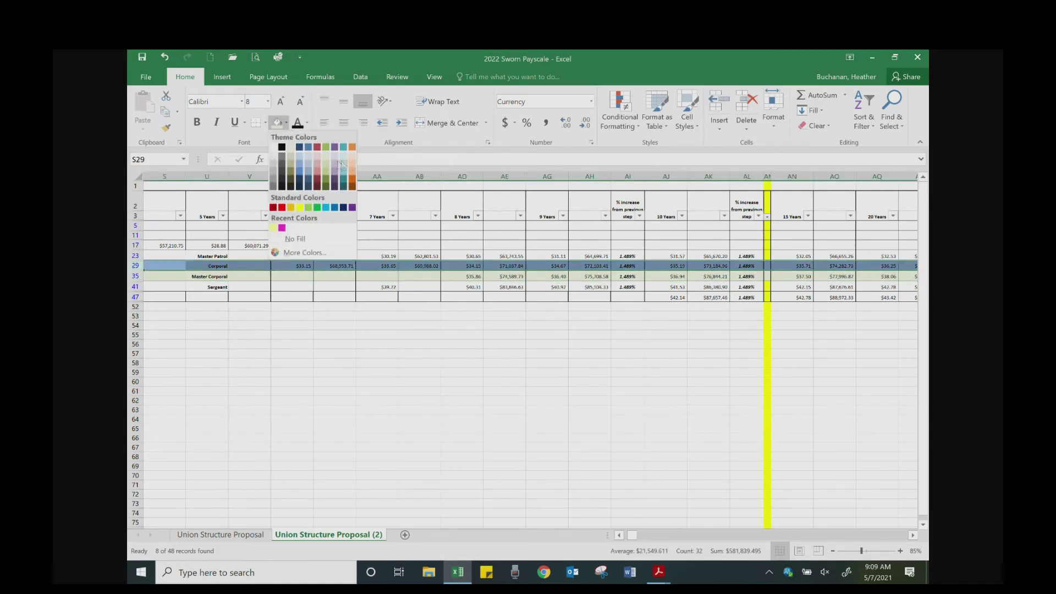
left_click(317, 159)
left_click(415, 354)
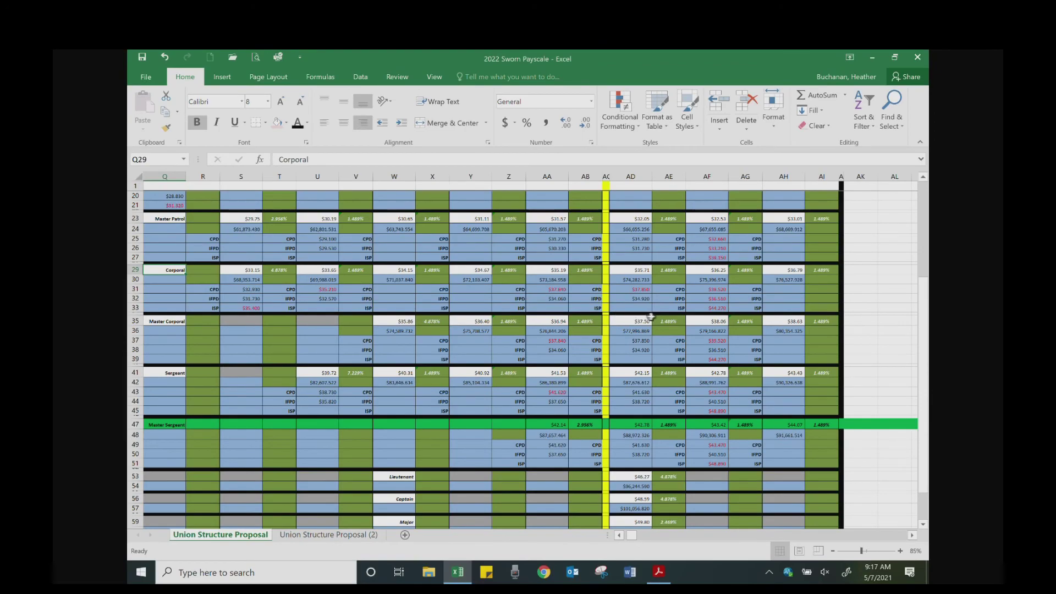
- Examine the Master Patrol through Master Sergeant pay rows on the Union Structure Proposal sheet against the CPD, IFPD and ISP figures
scroll(690, 330, "up", 3)
scroll(690, 330, "up", 1)
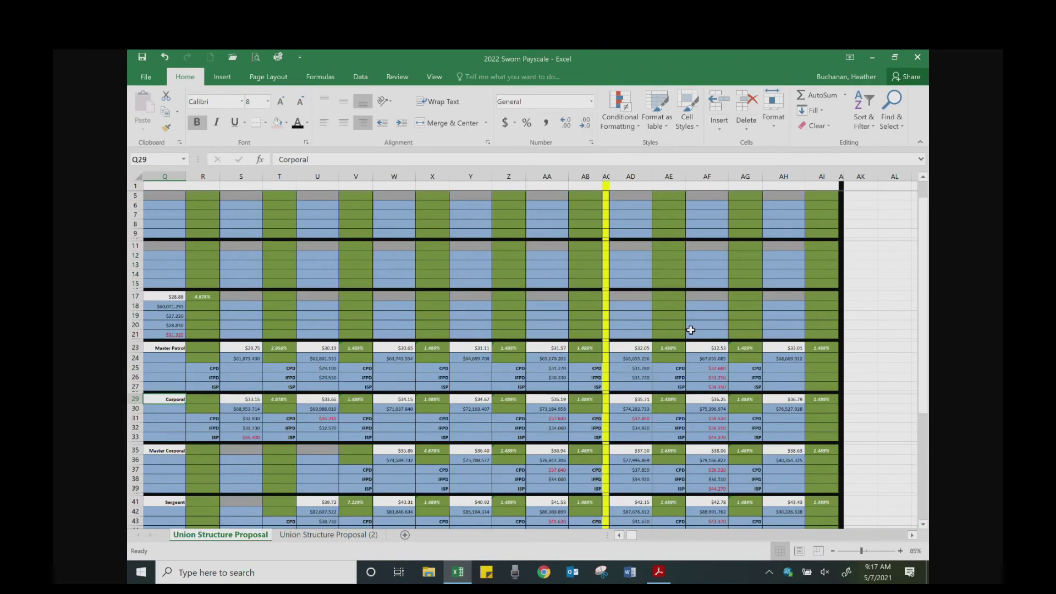
scroll(691, 332, "down", 2)
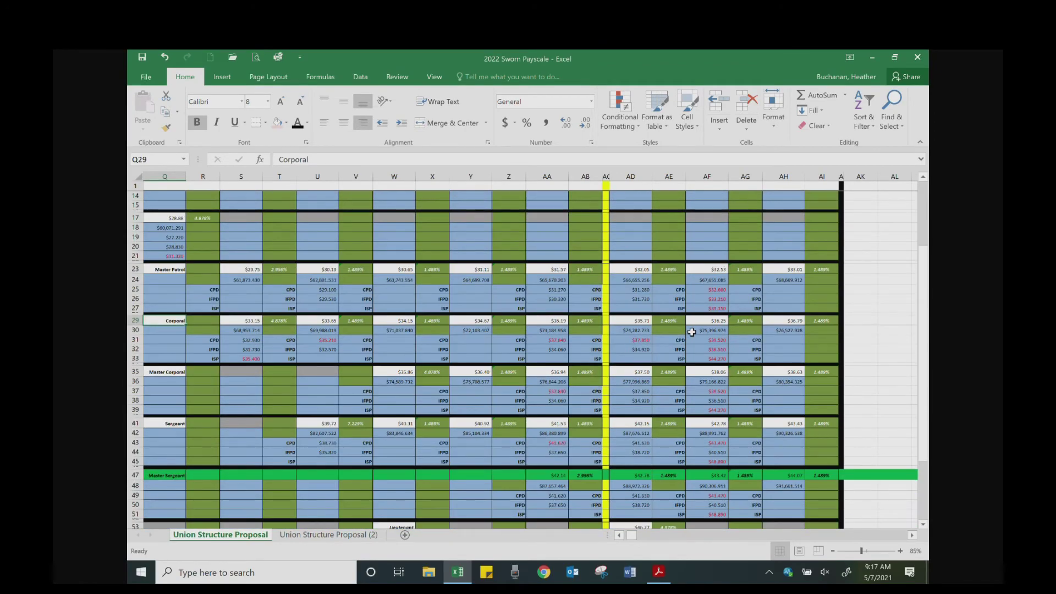